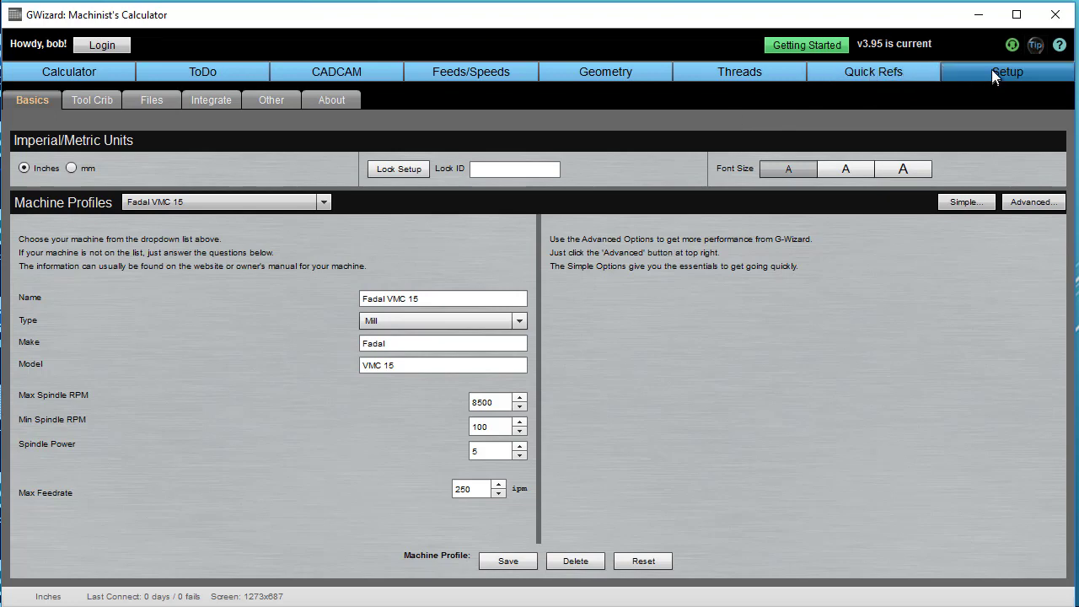
# Switch the units to millimetres, then back to inches
pyautogui.click(70, 168)
pyautogui.click(51, 173)
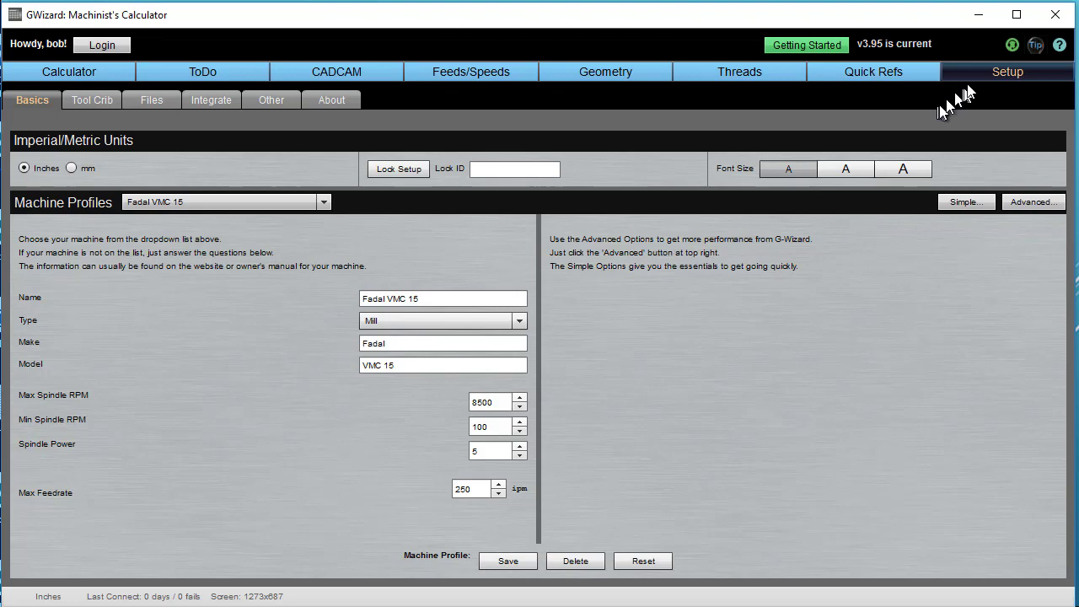
# Bring up the Getting Started tours, move them up-left, and launch the Glossary of Terms
pyautogui.click(807, 45)
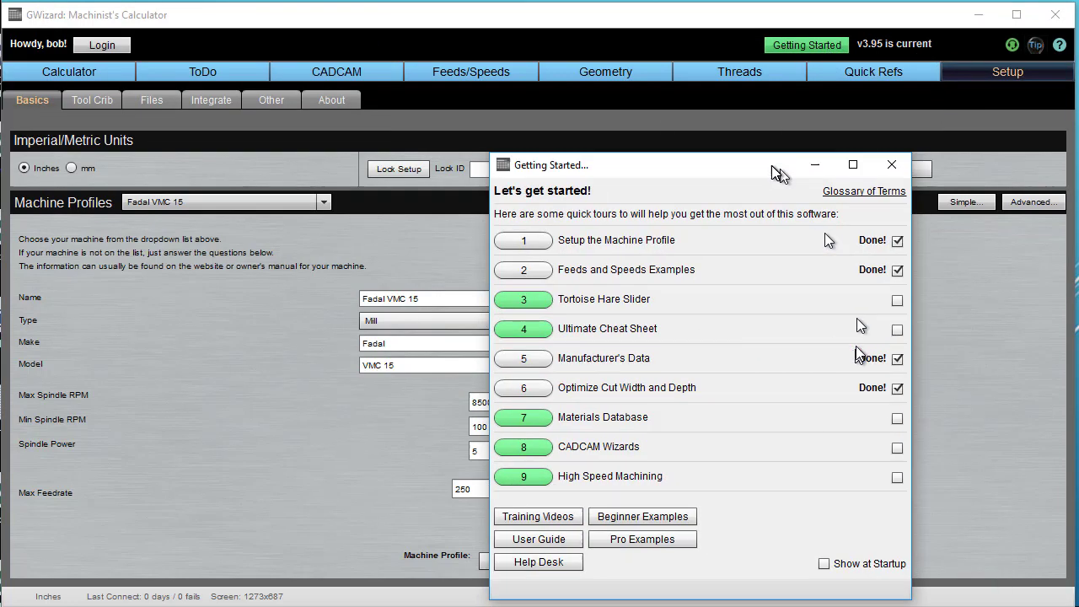
pyautogui.moveTo(776, 171); pyautogui.dragTo(582, 78)
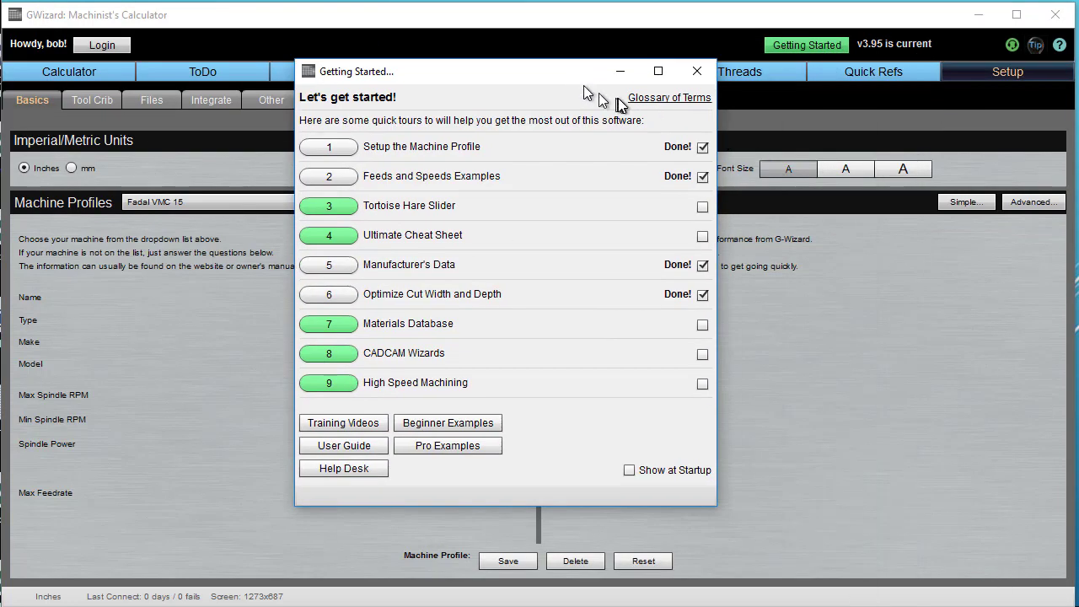
pyautogui.click(658, 99)
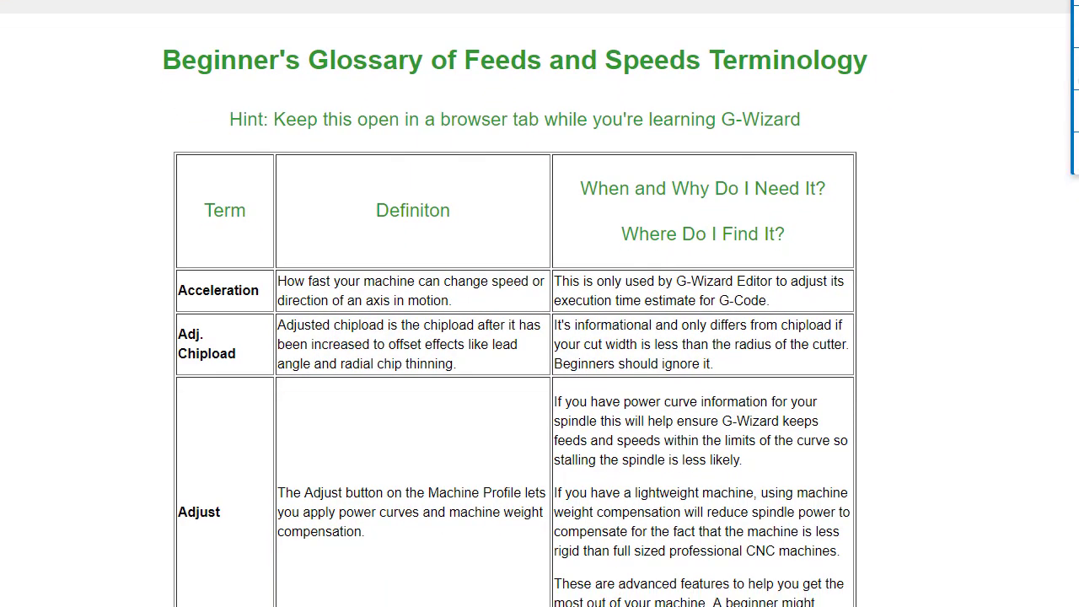
# Scroll down and back up through the Beginner's Glossary of Feeds and Speeds Terminology
pyautogui.scroll(-12, 711, 150)
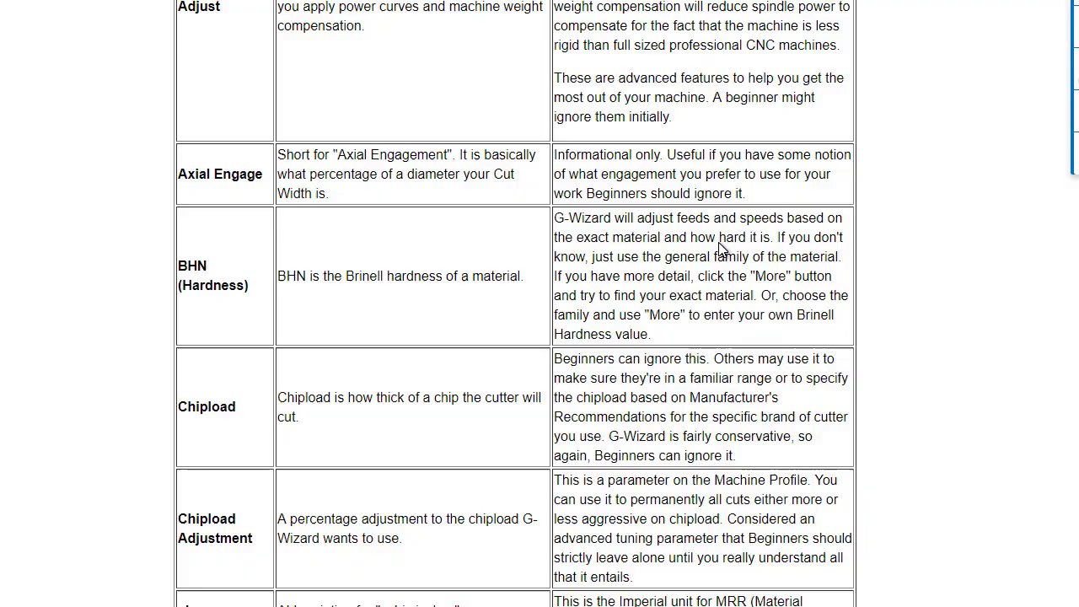
pyautogui.scroll(-7, 707, 287)
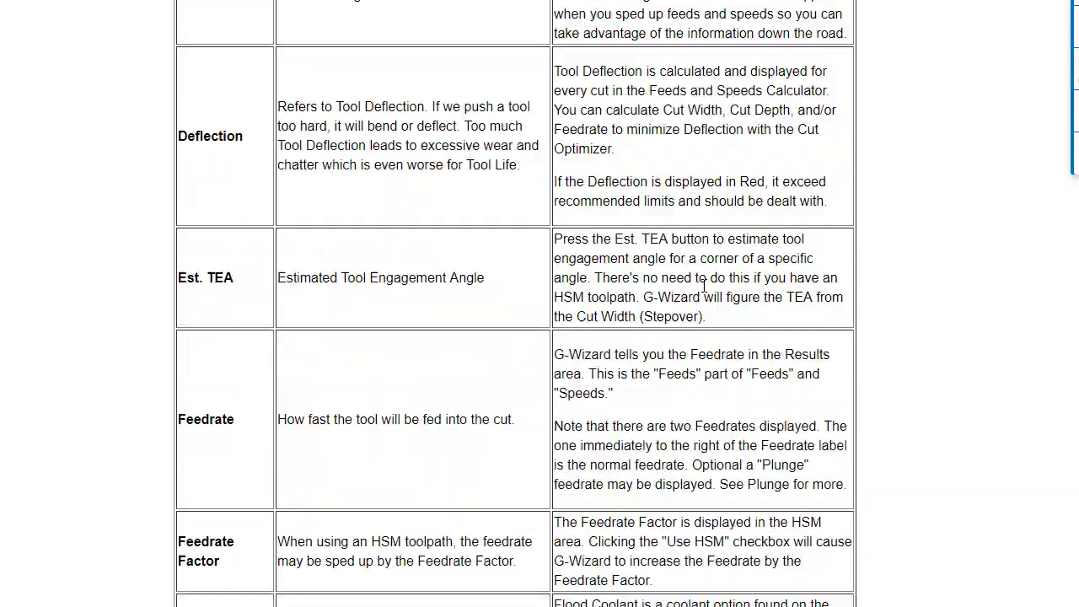
pyautogui.scroll(-6, 704, 287)
pyautogui.scroll(-6, 704, 287)
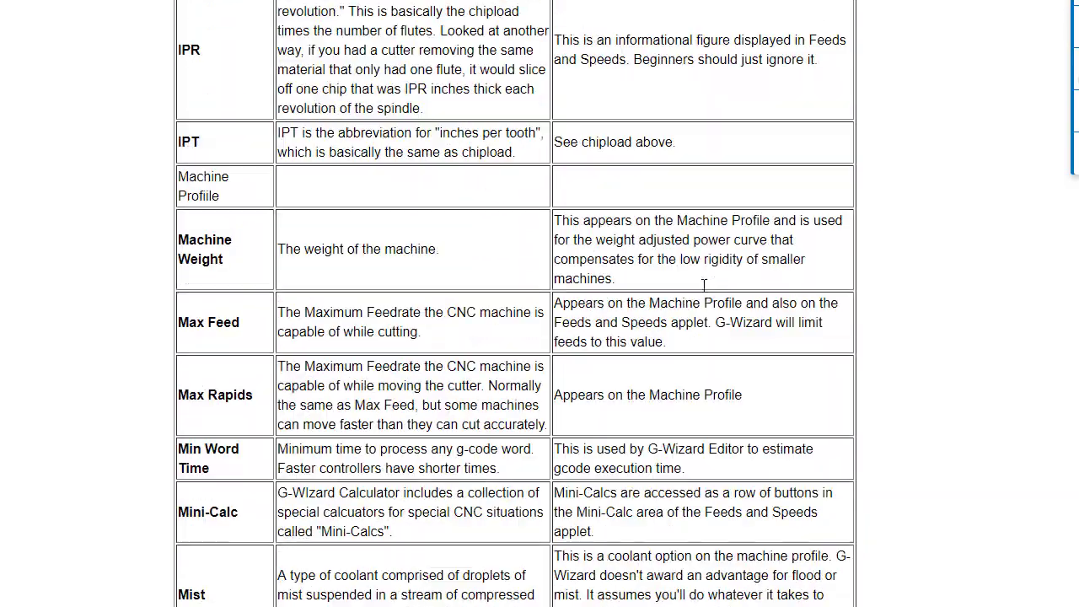
pyautogui.scroll(20, 705, 289)
pyautogui.scroll(5, 704, 264)
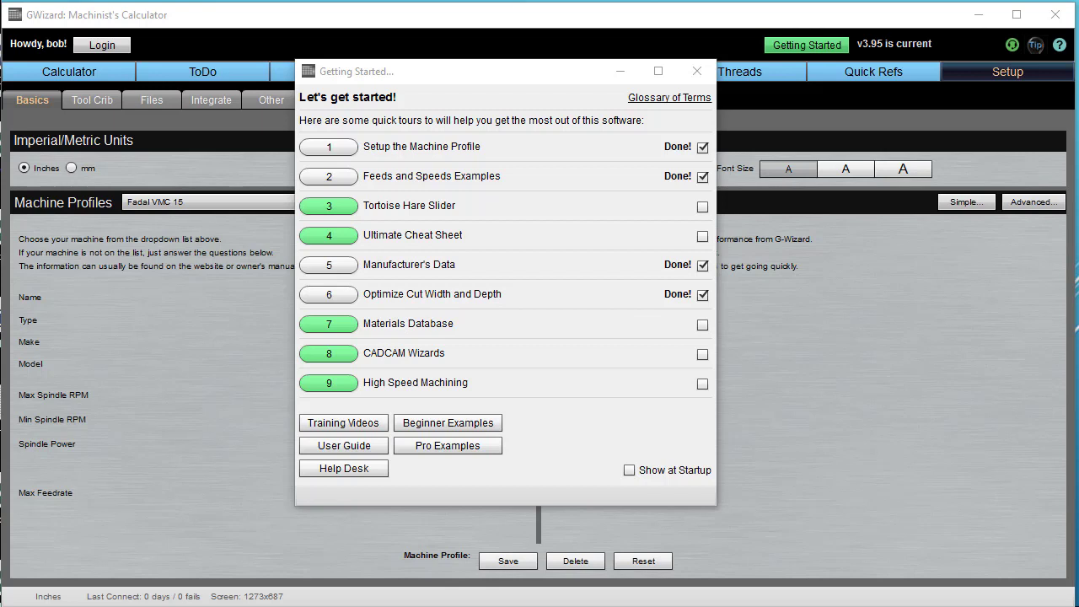
# Close the quick tours and browse the Select Machine list, keeping the Fadal VMC 15
pyautogui.click(697, 72)
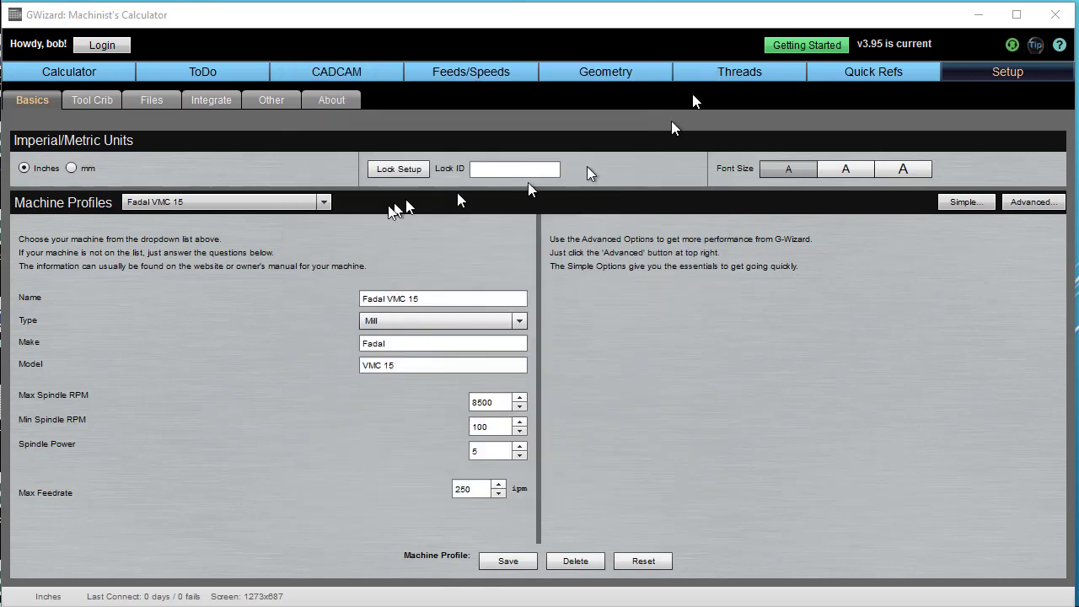
pyautogui.click(250, 203)
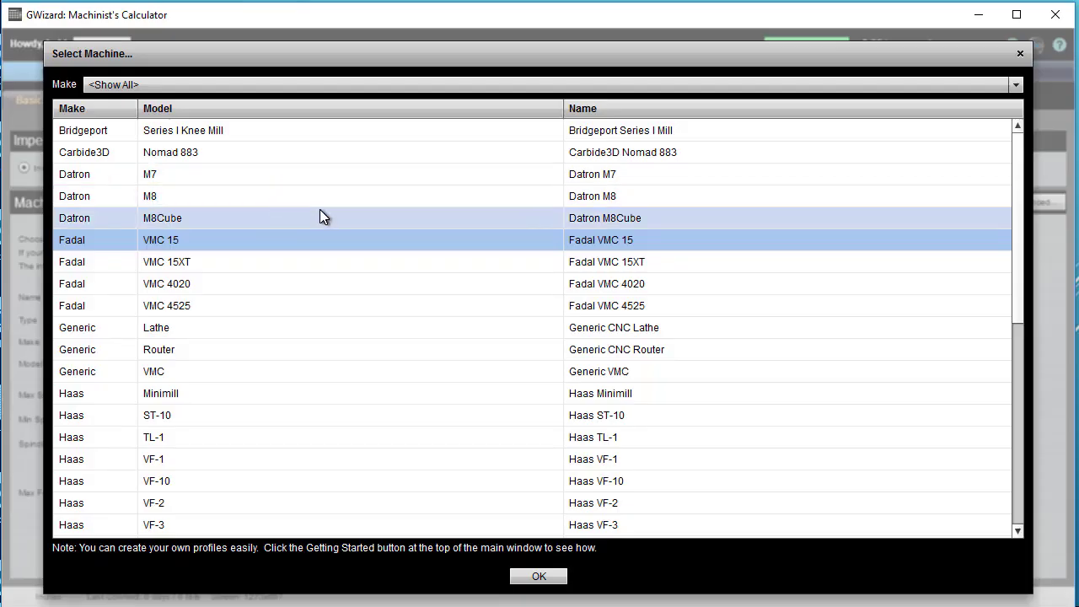
pyautogui.scroll(-7, 362, 220)
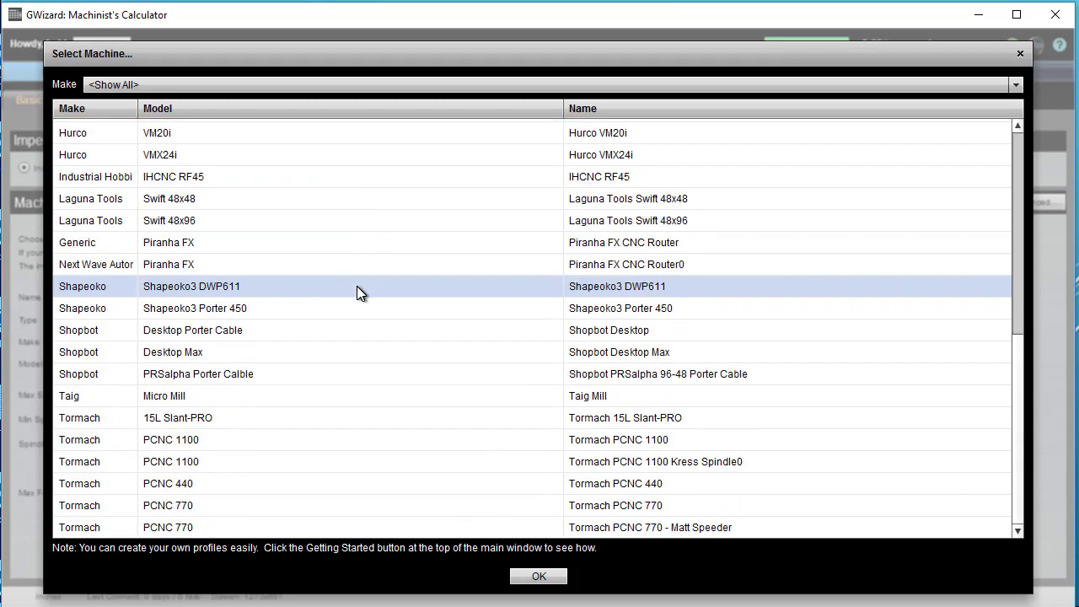
pyautogui.scroll(7, 357, 289)
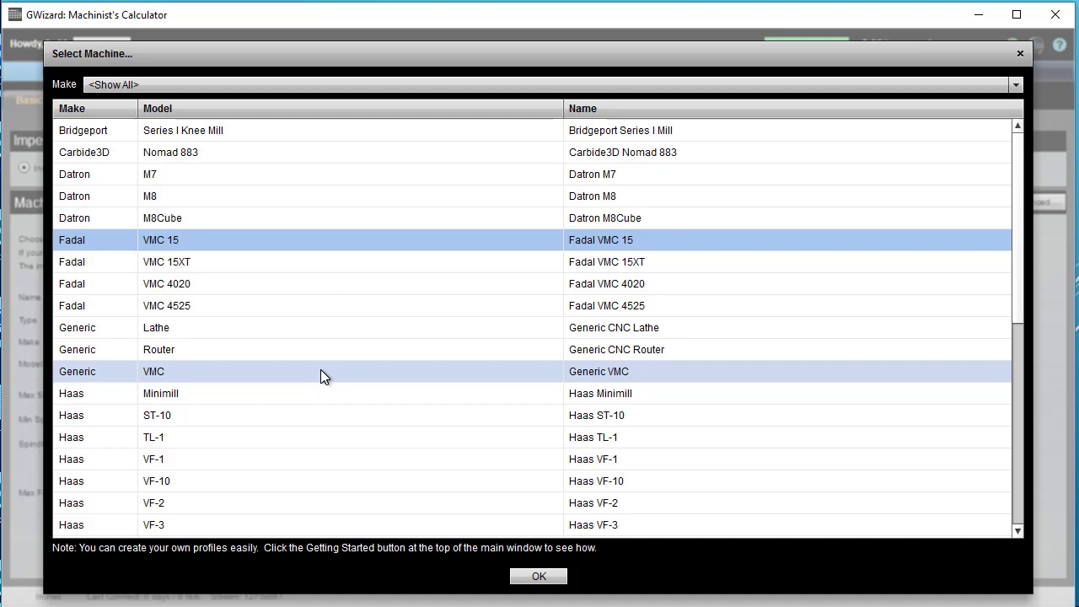
pyautogui.scroll(-6, 337, 338)
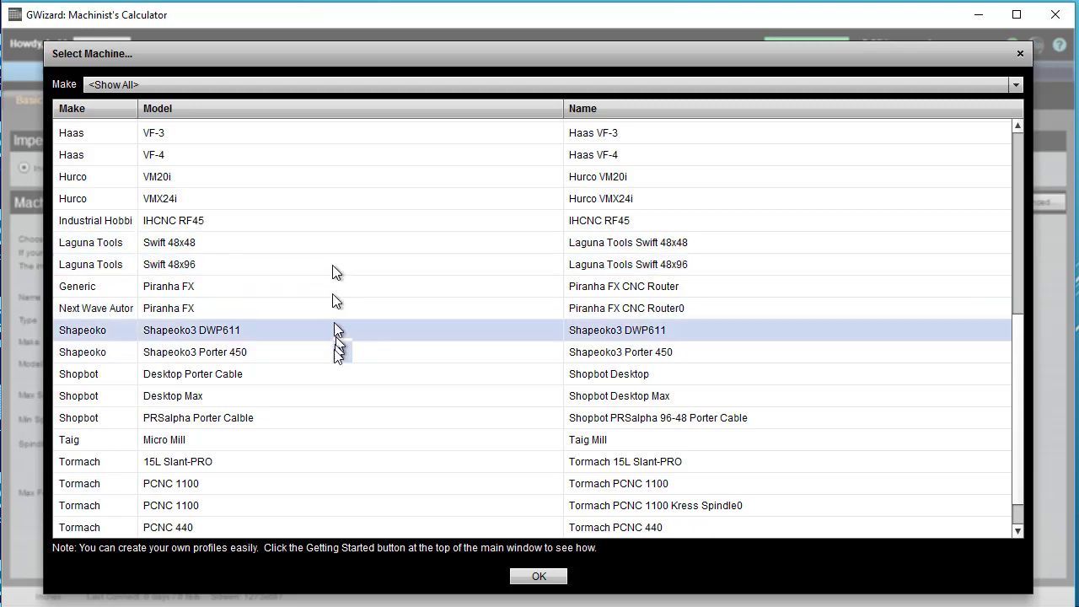
pyautogui.scroll(1, 332, 364)
pyautogui.scroll(2, 332, 364)
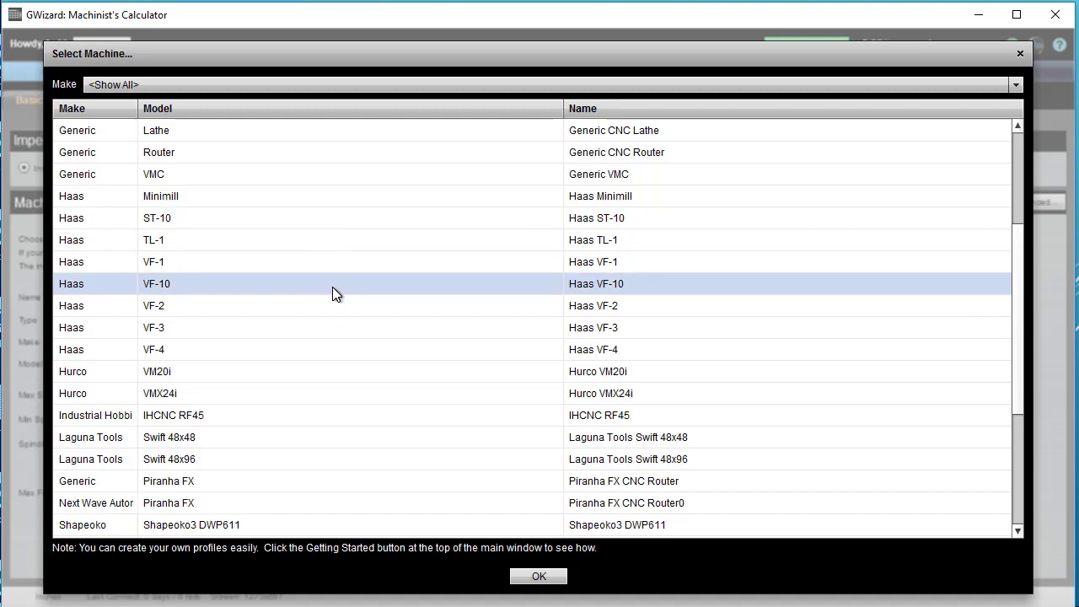
pyautogui.click(1021, 54)
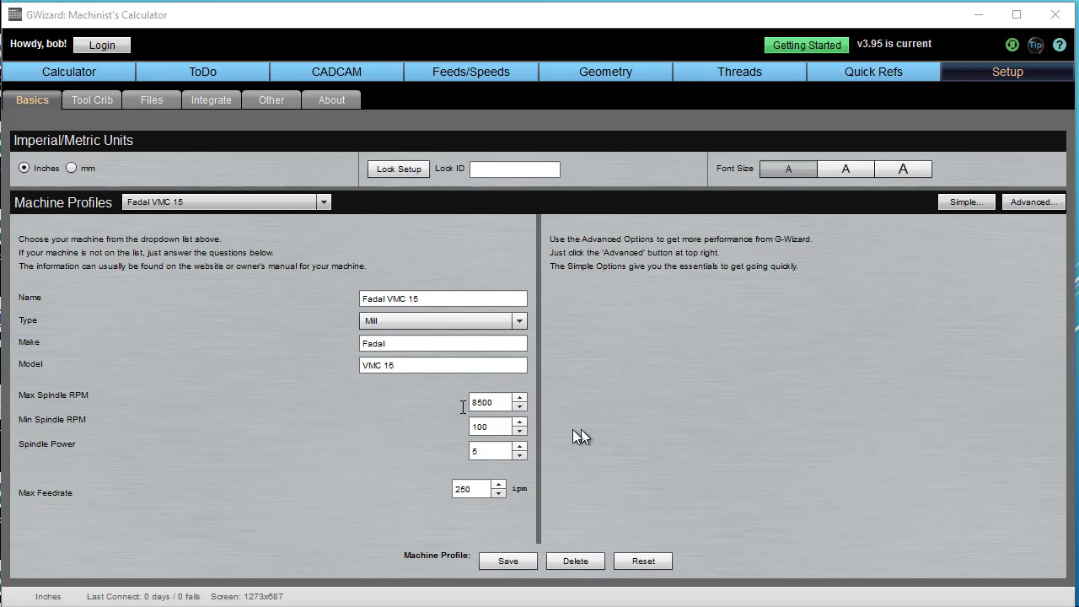
# Name the profile 'Bobs VMC', keep type Mill, and set the make to CNCCookbook
pyautogui.click(512, 300)
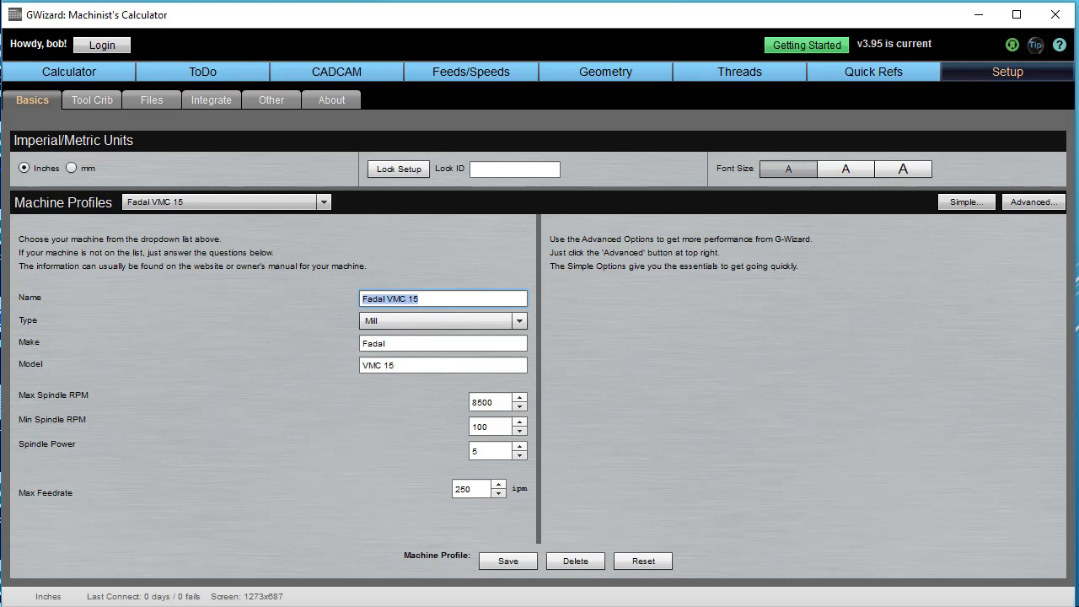
pyautogui.write('Bobs VMC')
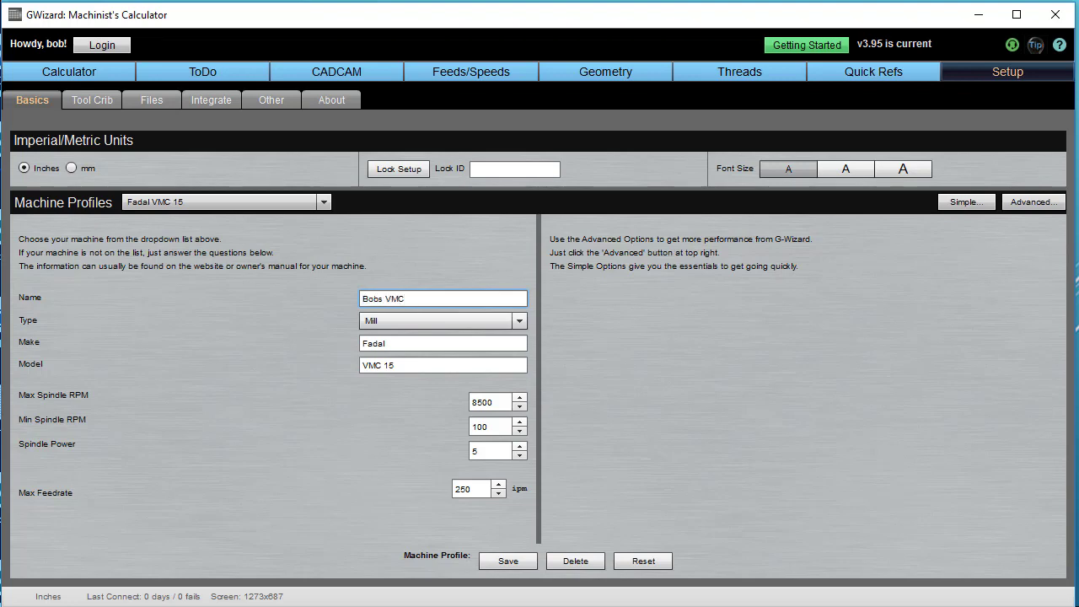
pyautogui.click(526, 313)
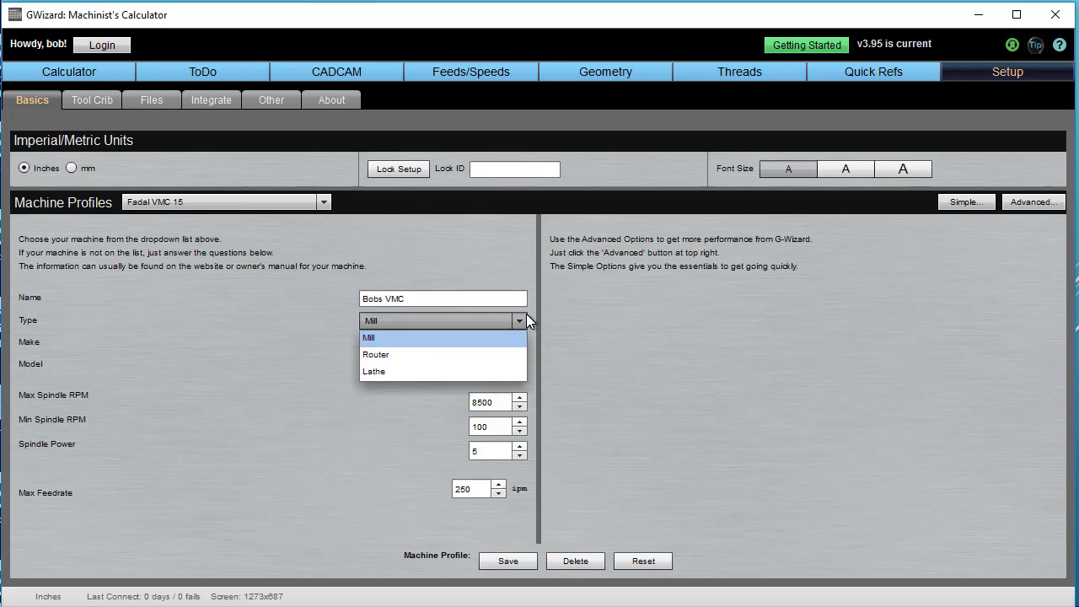
pyautogui.click(526, 314)
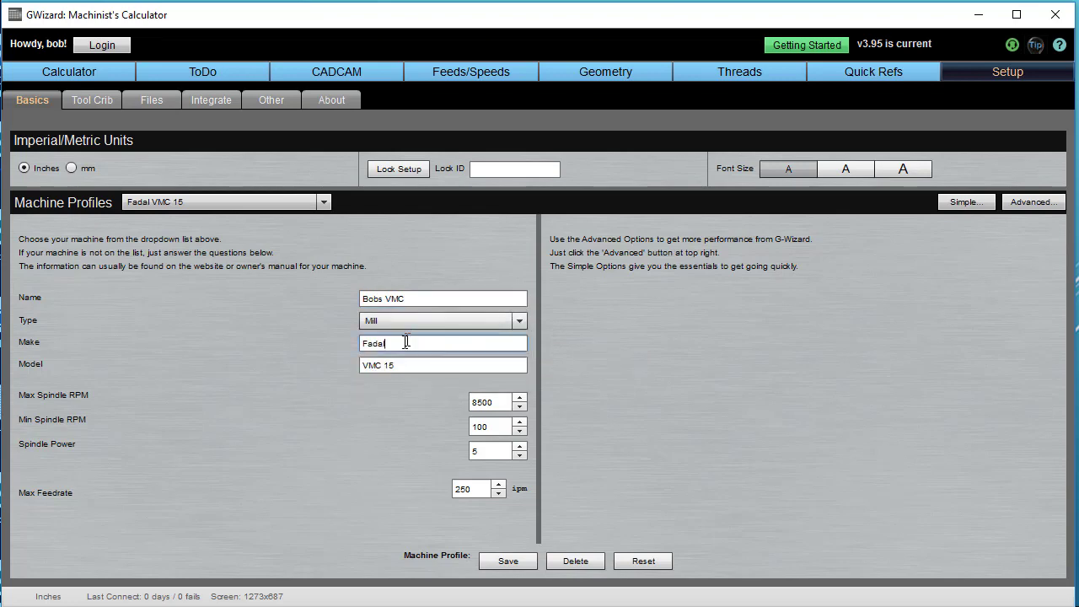
pyautogui.moveTo(405, 339); pyautogui.dragTo(309, 345)
pyautogui.write('CNCCookbook')
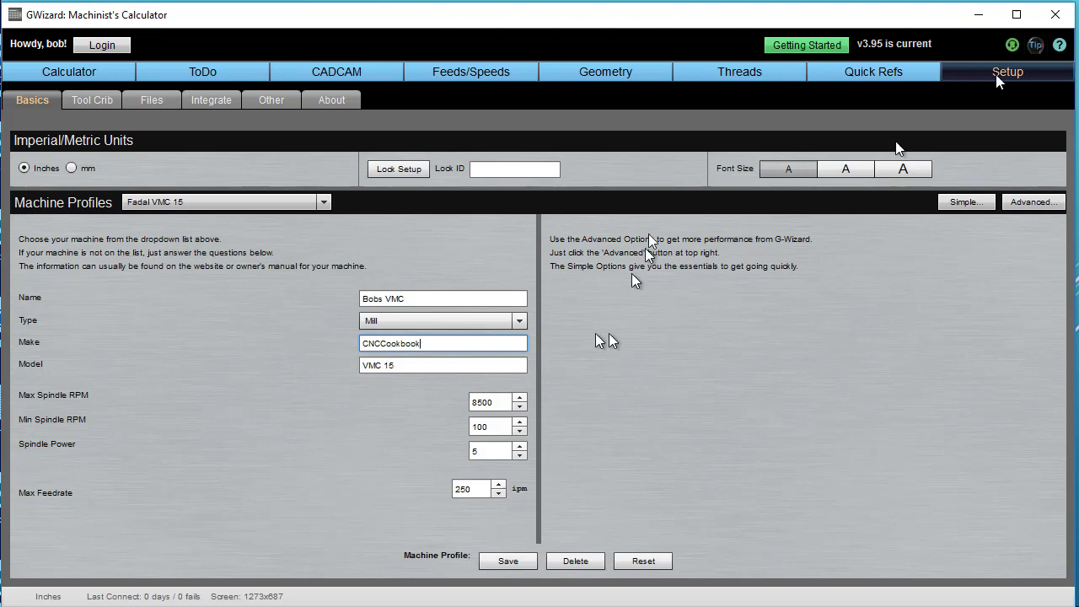
# Change the model to VMC BW and the max spindle RPM to 10000
pyautogui.click(418, 364)
pyautogui.press('BackSpace')
pyautogui.press('BackSpace')
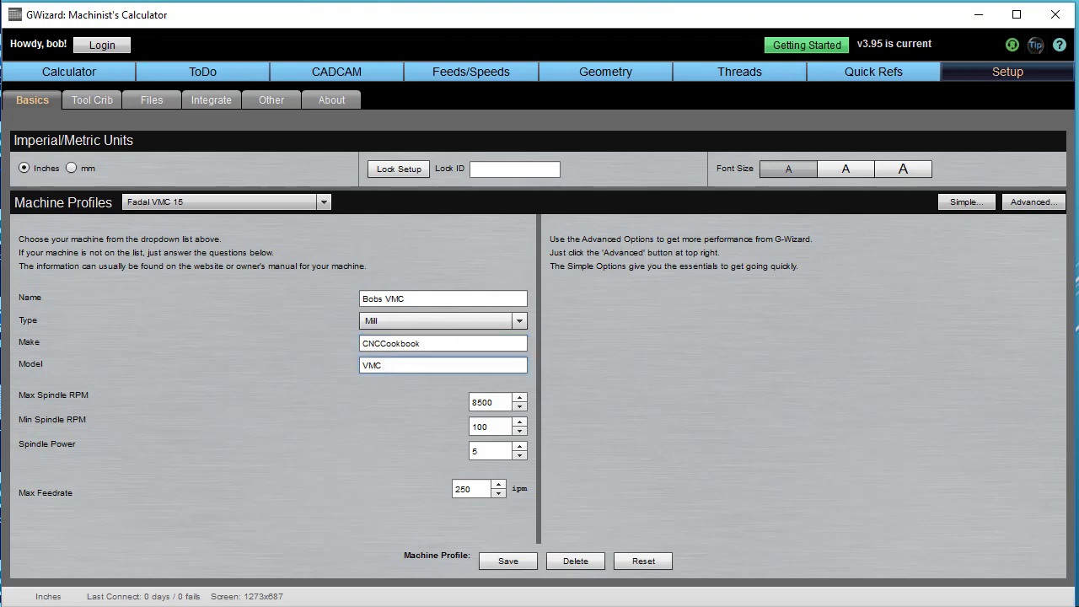
pyautogui.write('BW')
pyautogui.press('Tab')
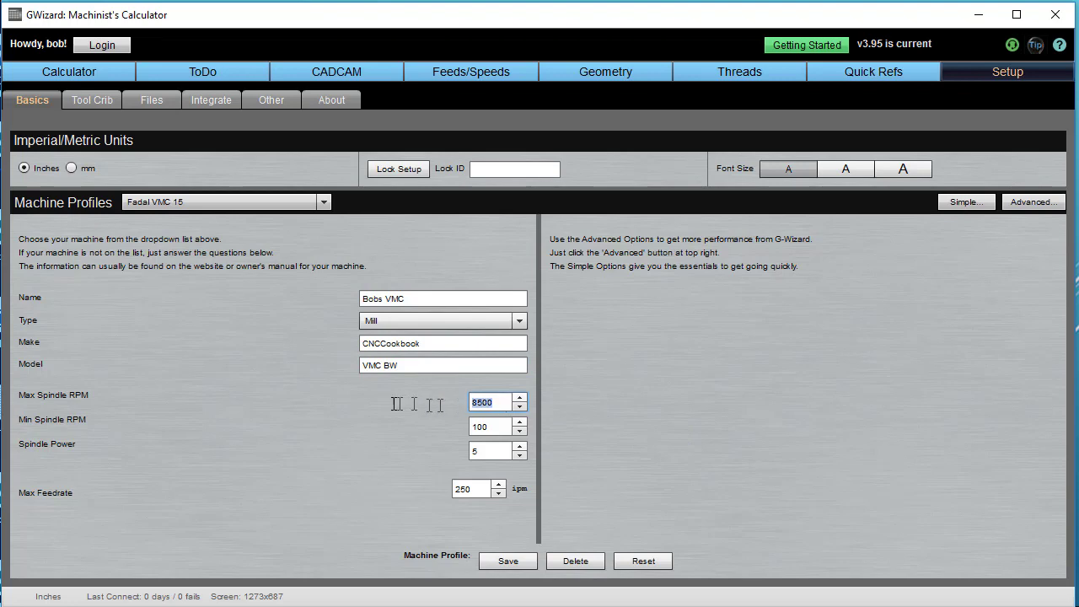
pyautogui.write('10000')
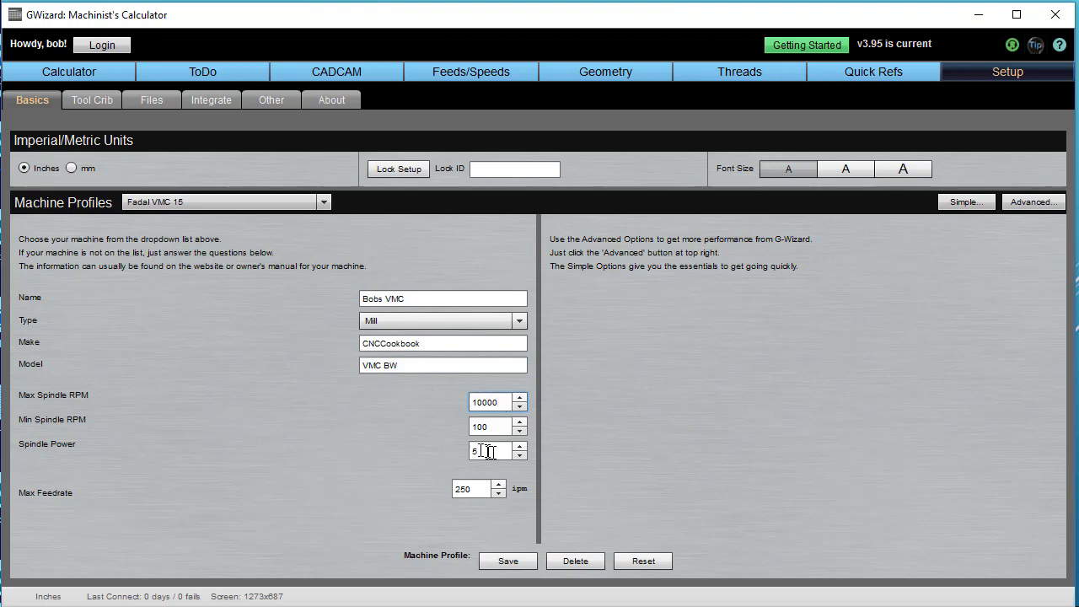
# Set min spindle RPM 400, spindle power 15, and max feedrate 400 ipm
pyautogui.click(502, 426)
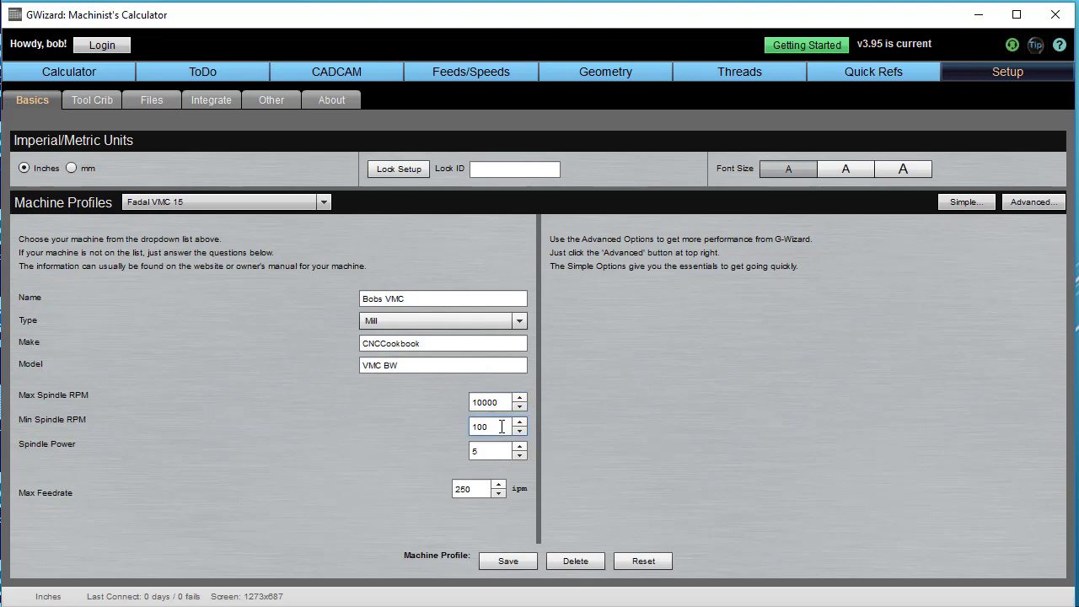
pyautogui.write('4')
pyautogui.click(474, 453)
pyautogui.write('1')
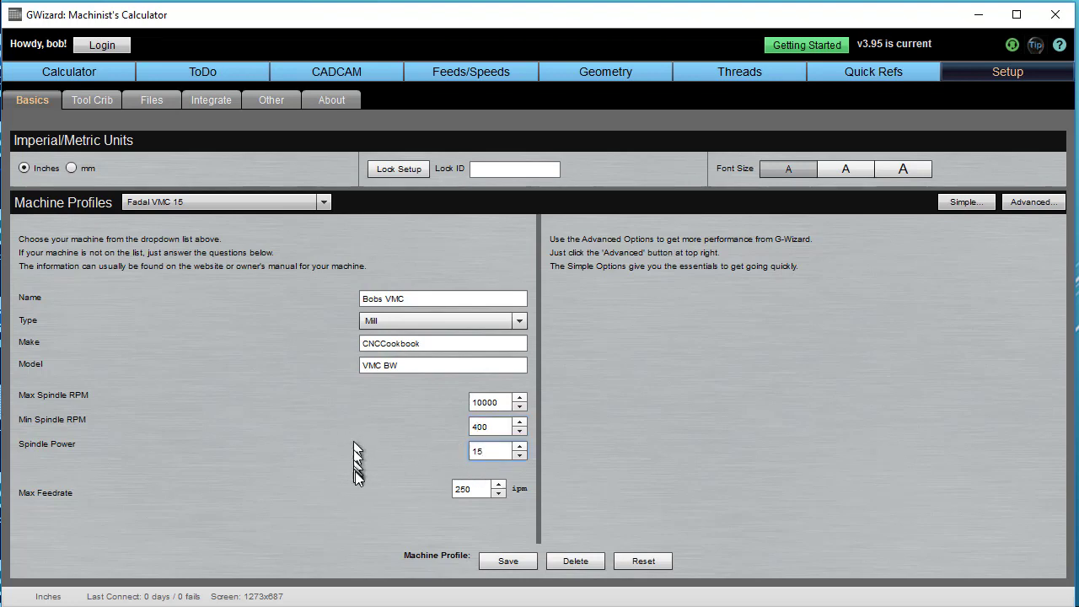
pyautogui.click(462, 489)
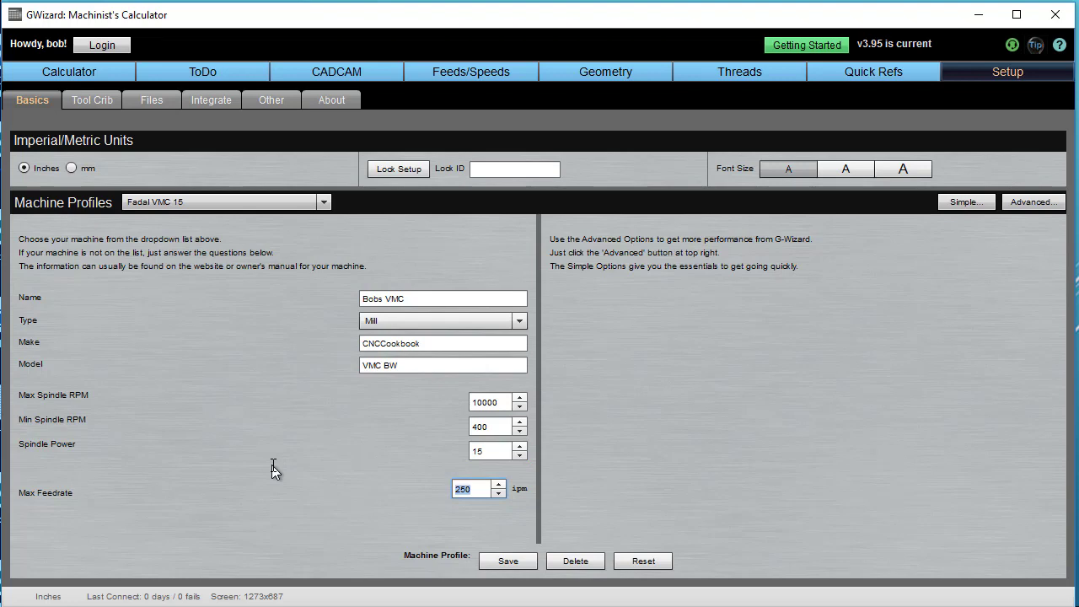
pyautogui.write('400')
# Save Bobs VMC, select the CNCCookbook VMC BW profile as active, and show Feeds/Speeds
pyautogui.click(530, 562)
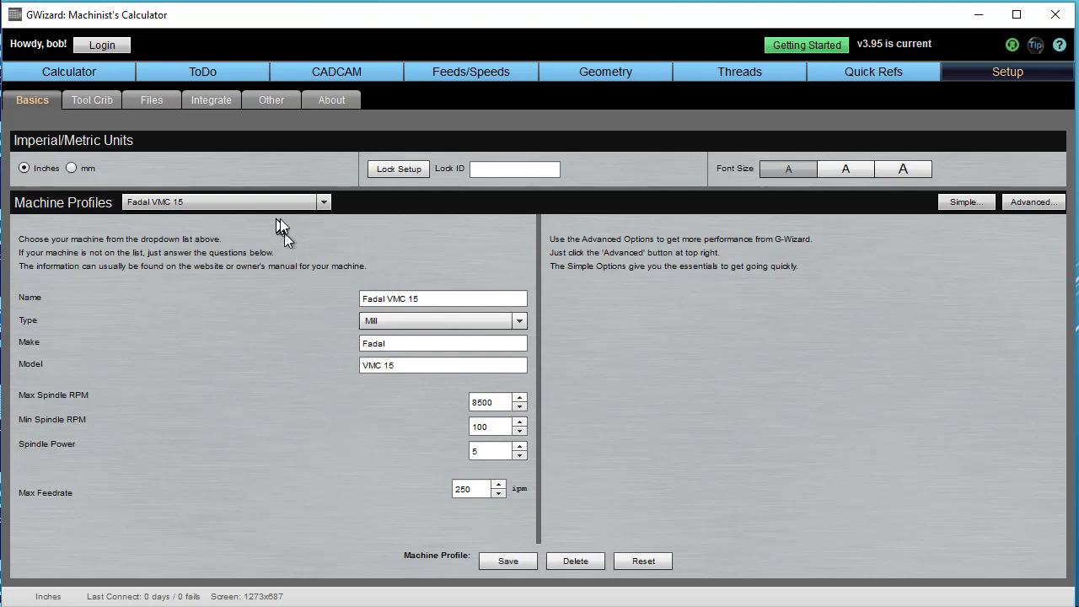
pyautogui.click(329, 201)
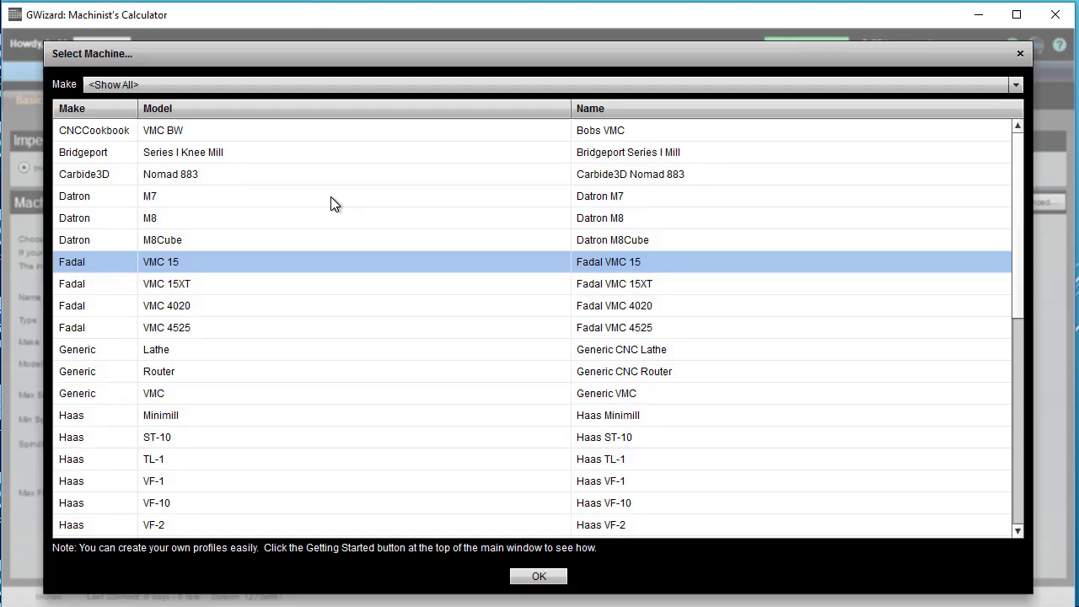
pyautogui.click(284, 132)
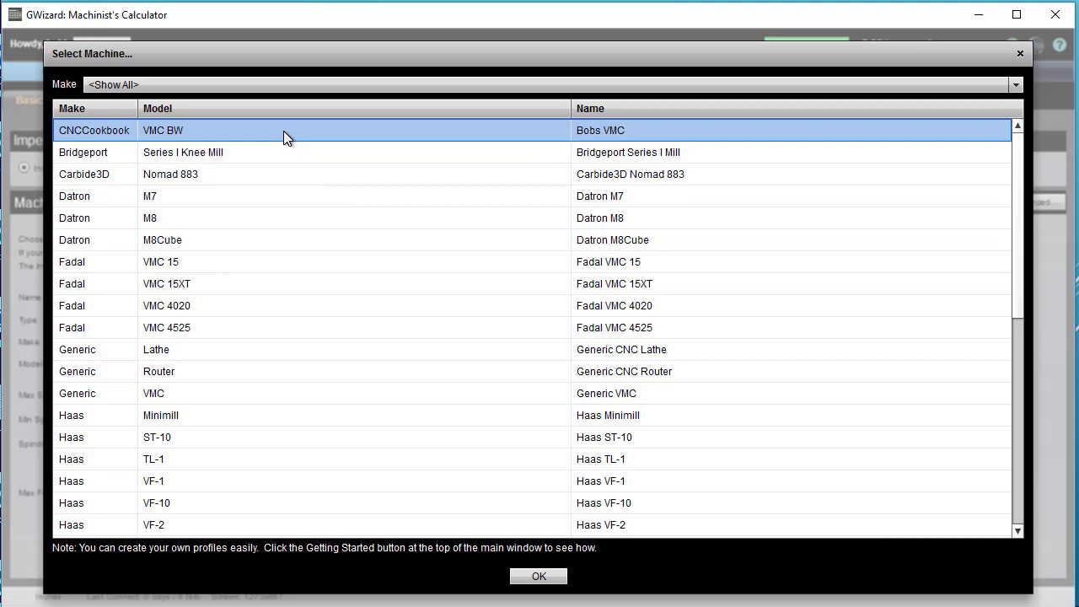
pyautogui.click(529, 576)
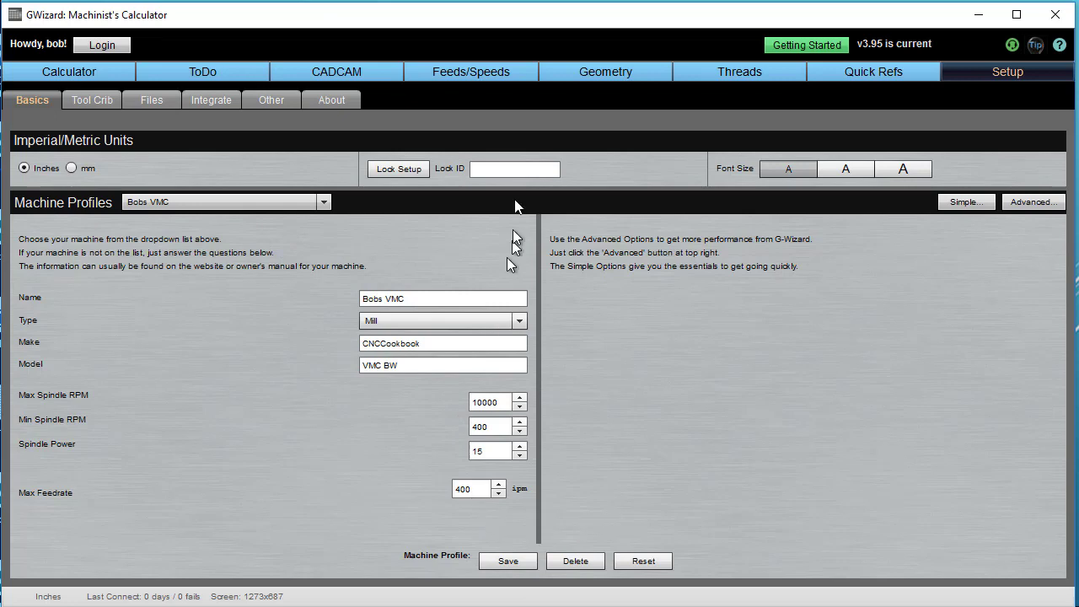
pyautogui.click(489, 73)
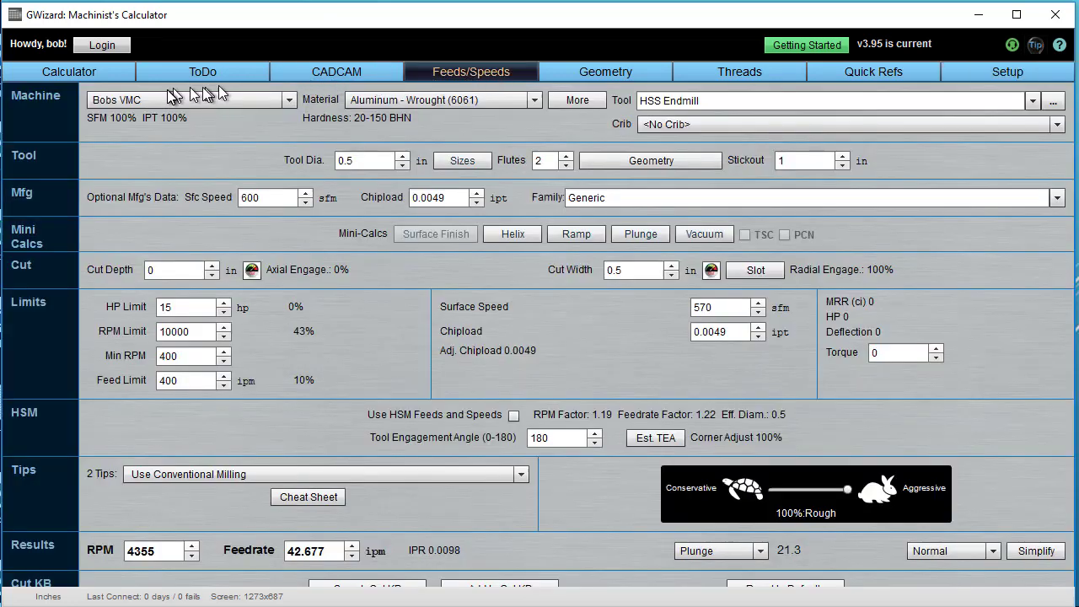